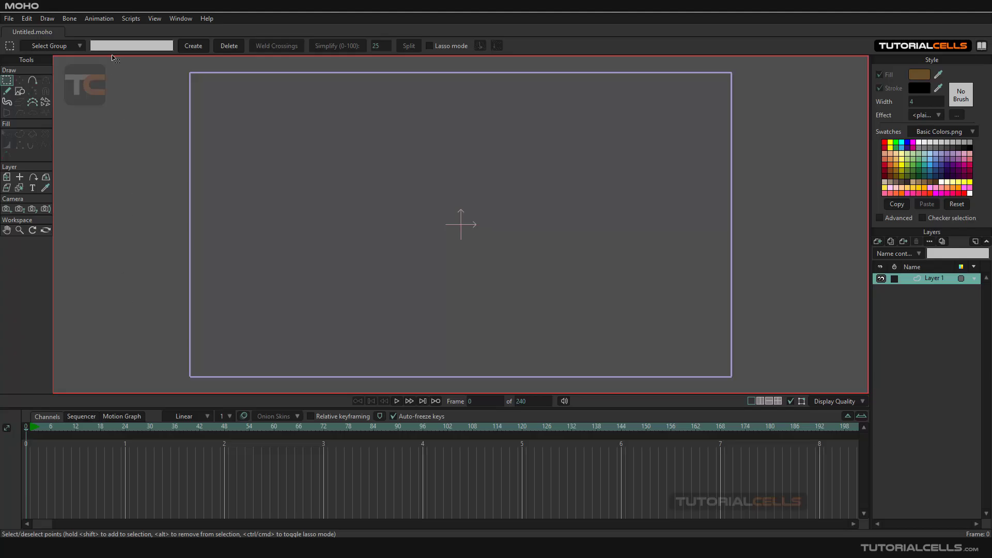
# Open the Bone menu to see its bone-hiding commands
pyautogui.click(70, 18)
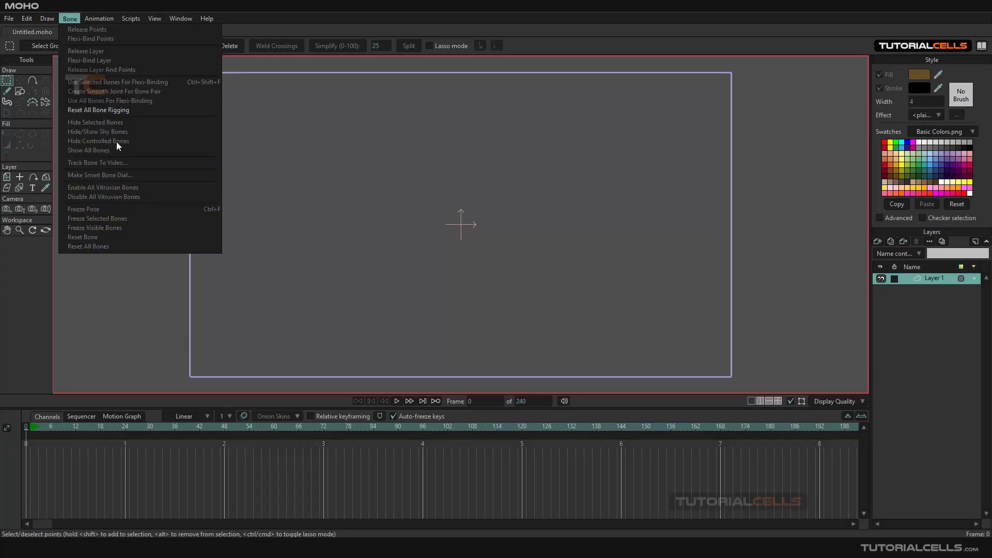
# Search the library for 'gorilla' and insert Gorilla.anime into the scene as a new layer
pyautogui.click(981, 45)
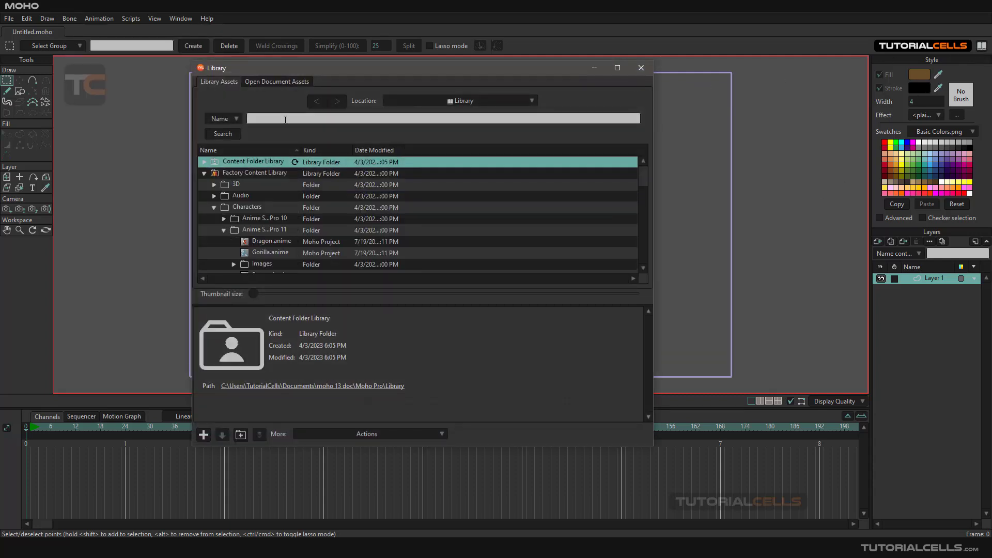
pyautogui.click(285, 120)
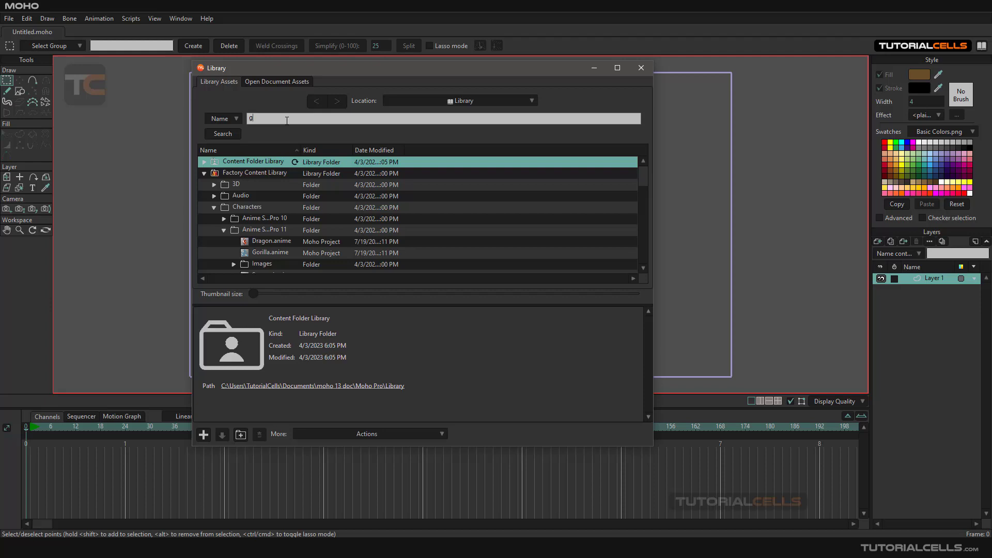
pyautogui.write('gorilla')
pyautogui.press('Return')
pyautogui.click(252, 171)
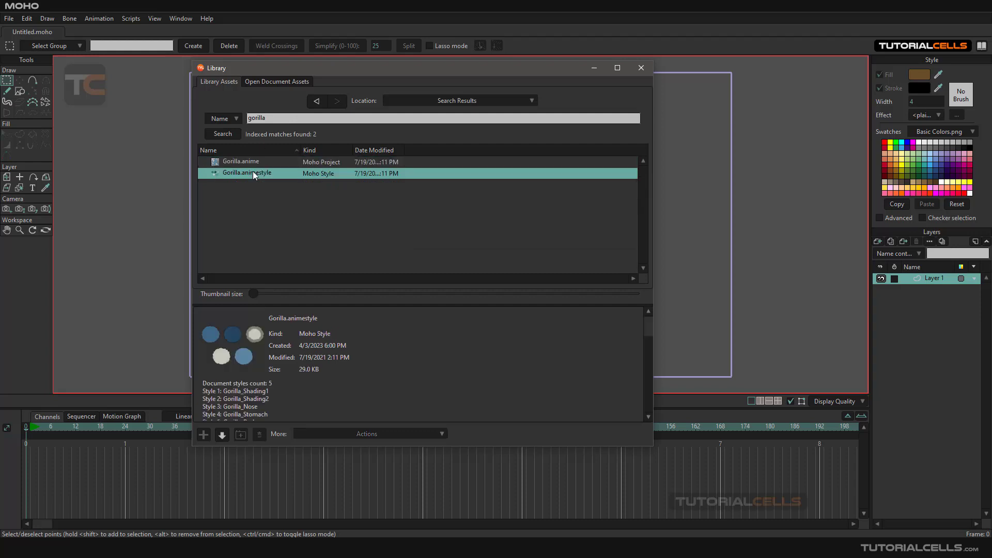
pyautogui.click(253, 164)
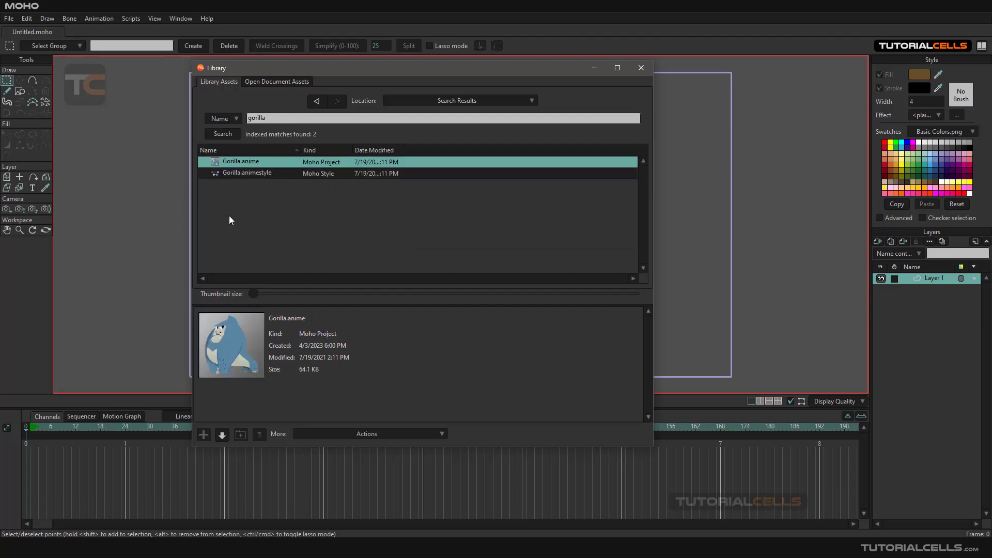
pyautogui.click(222, 434)
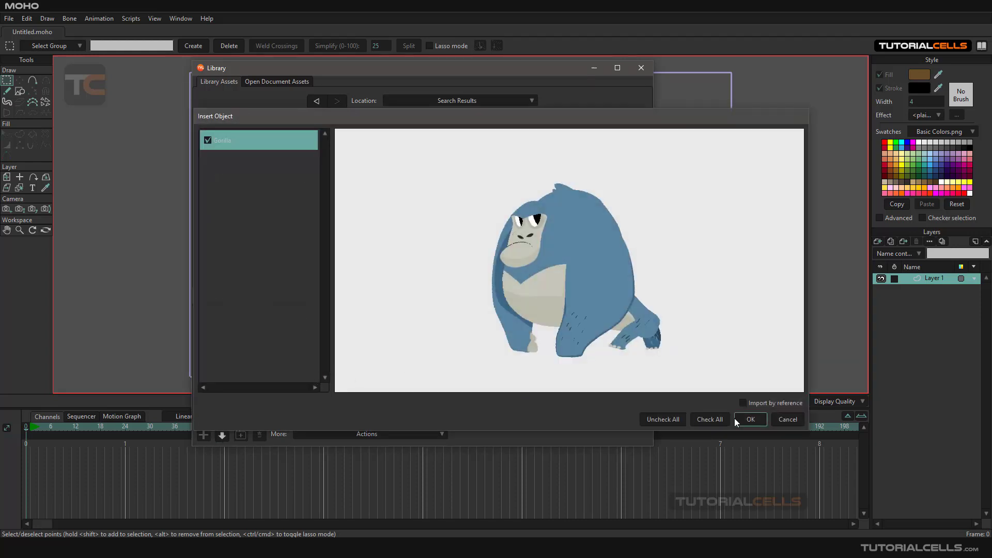
pyautogui.click(743, 419)
pyautogui.click(641, 68)
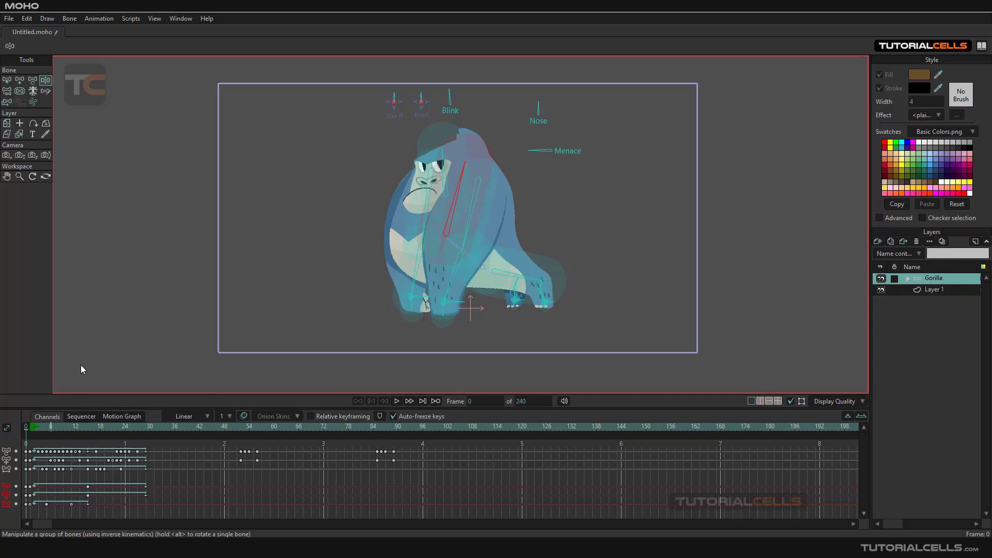
pyautogui.scroll(4, 451, 221)
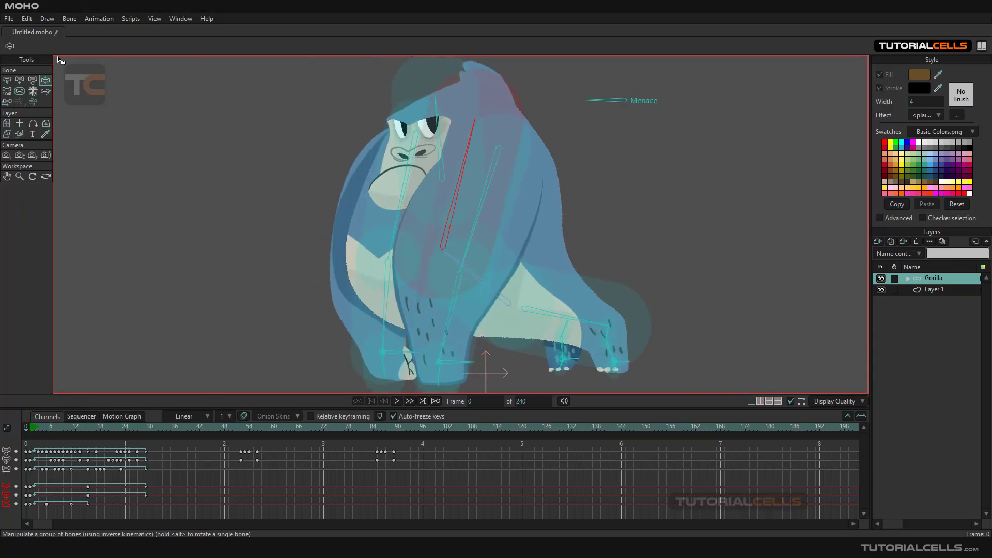
pyautogui.click(69, 19)
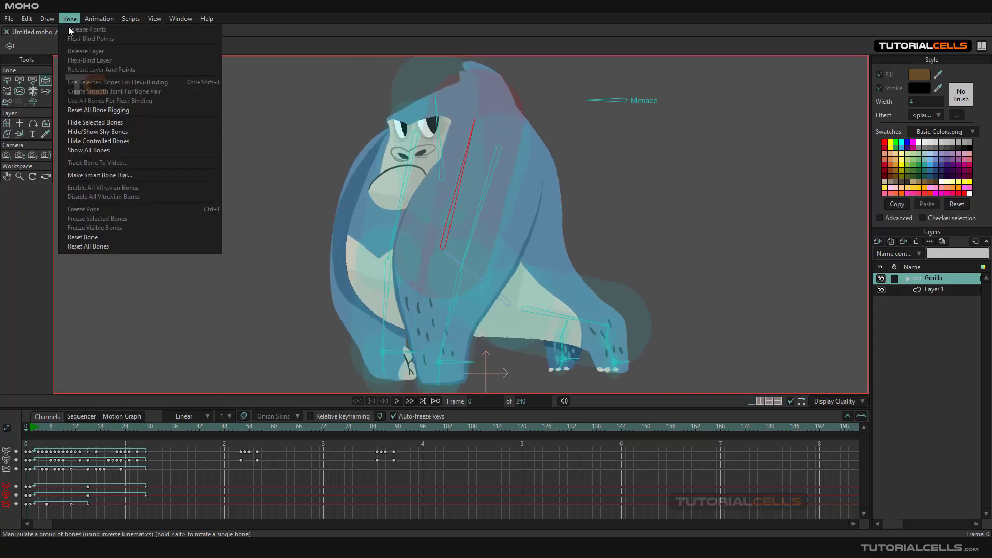
pyautogui.click(102, 122)
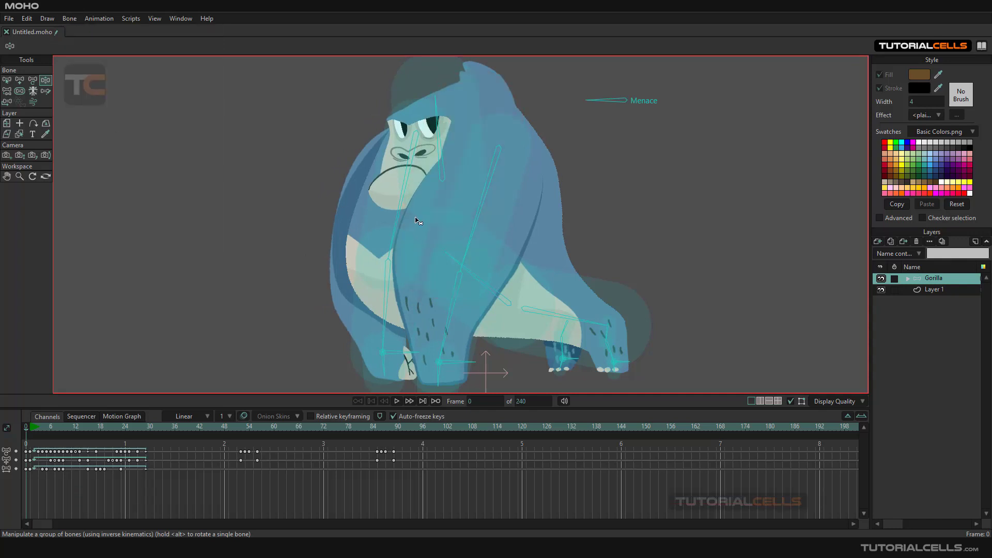
pyautogui.hotkey('ctrl', 'z')
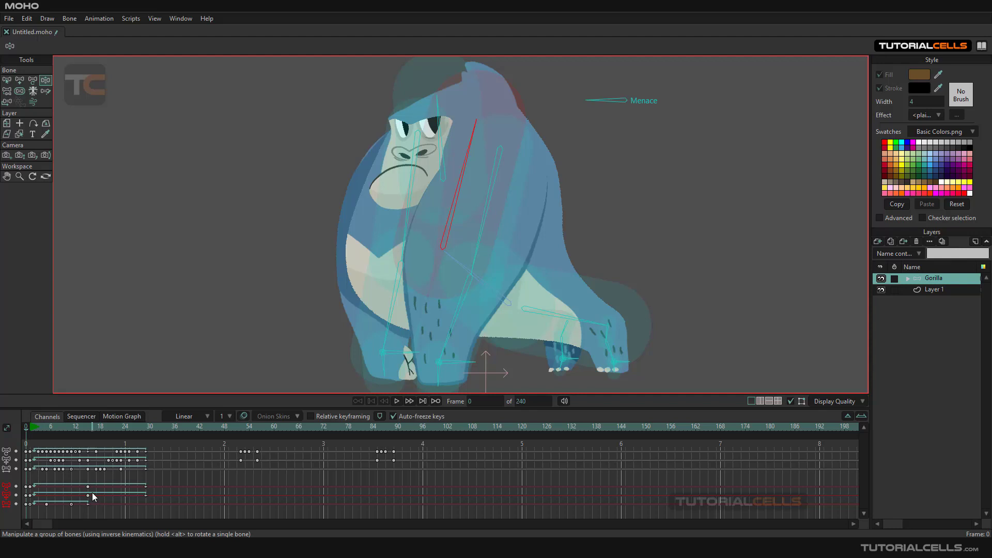
pyautogui.click(69, 19)
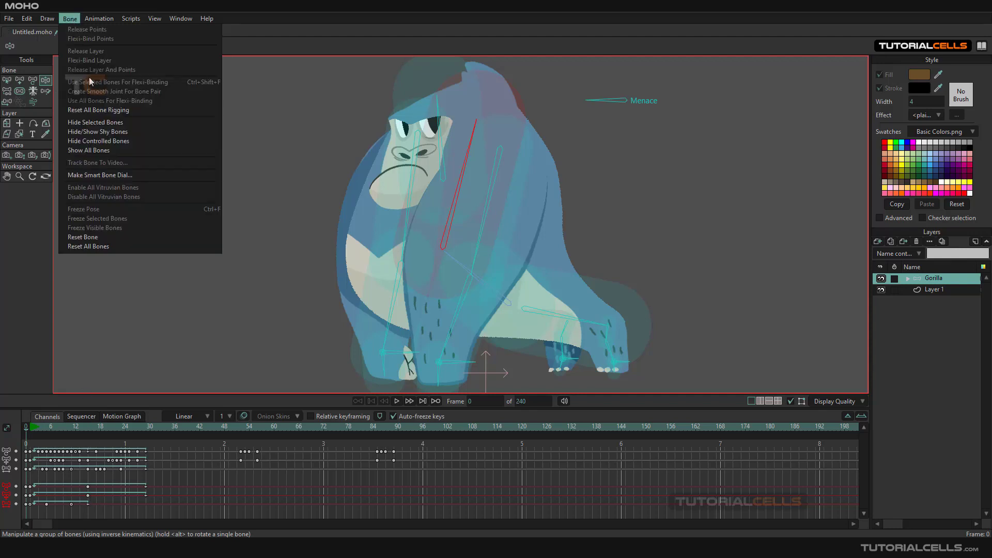
pyautogui.click(103, 122)
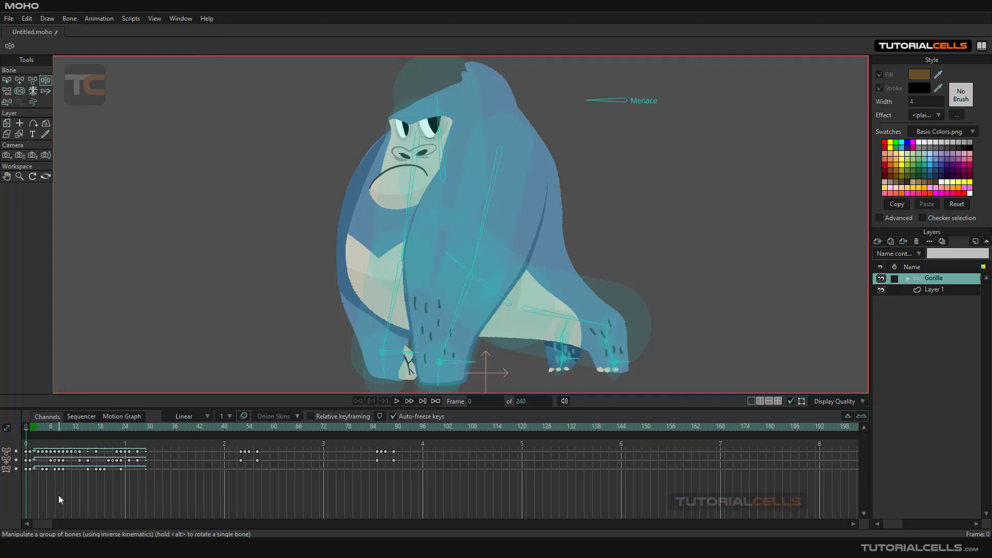
pyautogui.hotkey('ctrl', 'z')
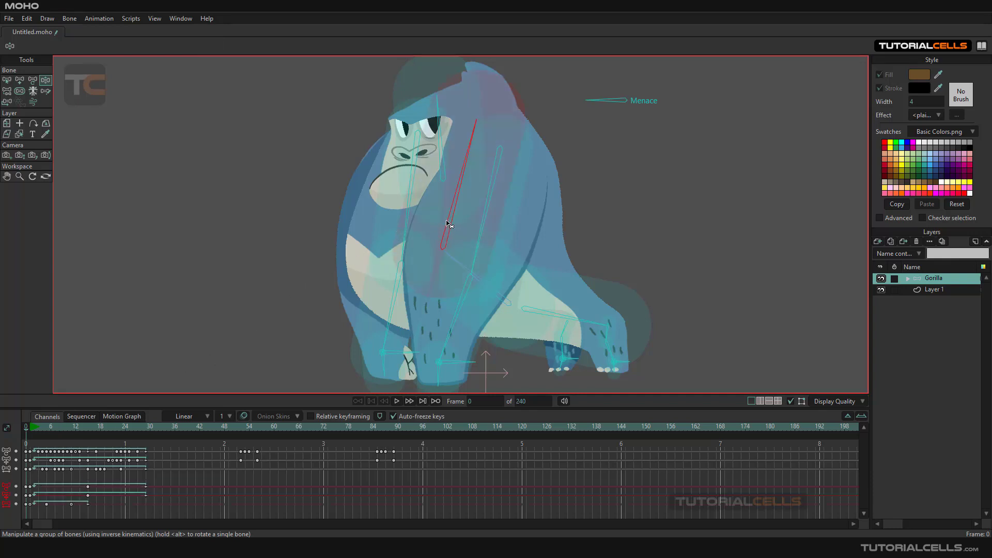
# With Select Bone, turn Shy bone on for torso bone B2, then off again
pyautogui.click(7, 80)
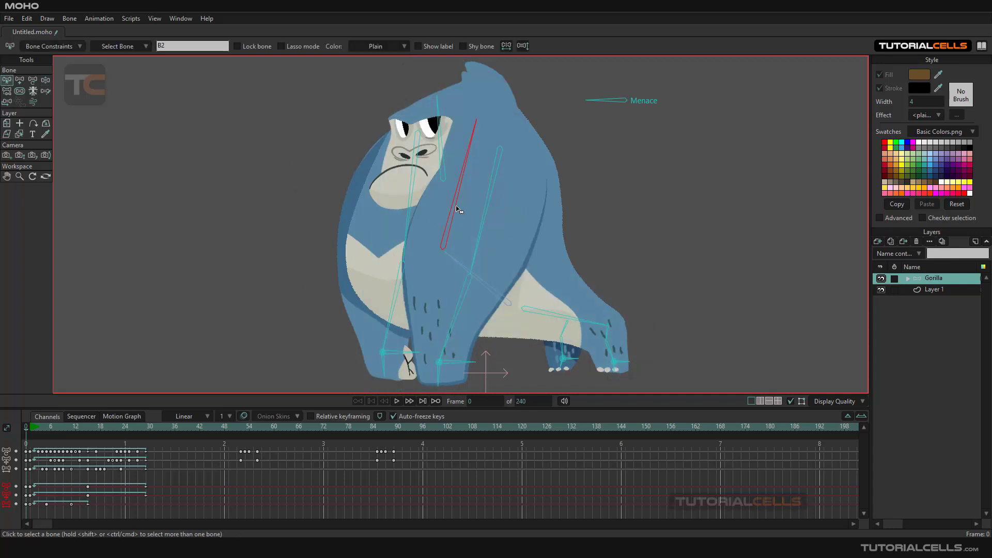
pyautogui.click(464, 47)
pyautogui.click(464, 47)
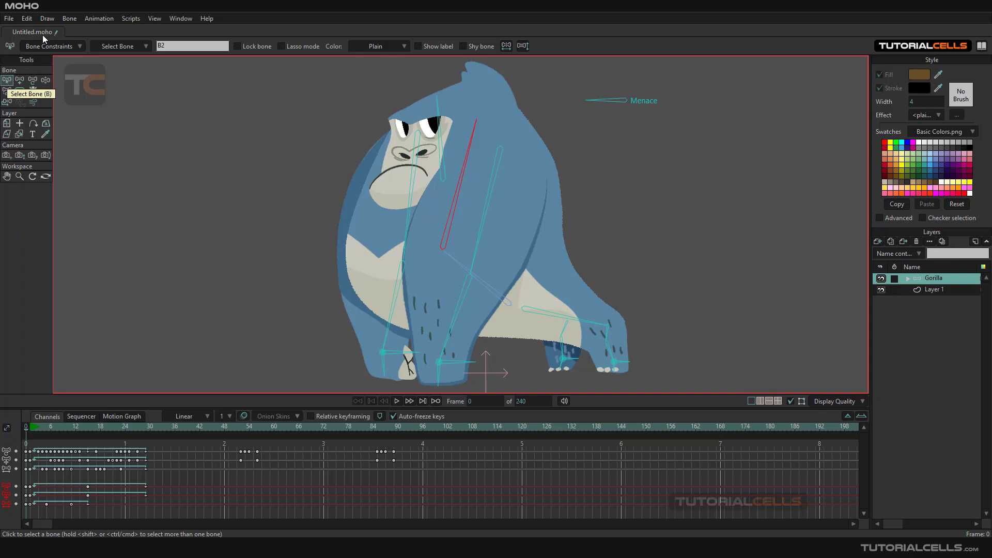
# Use Bone > Show All Bones, then zoom in on the gorilla's face
pyautogui.click(69, 19)
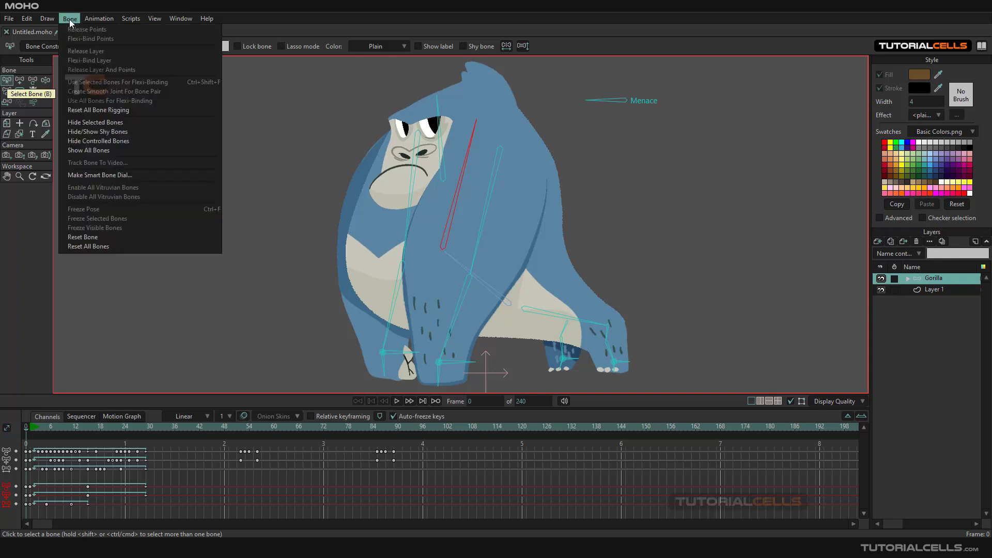
pyautogui.click(111, 150)
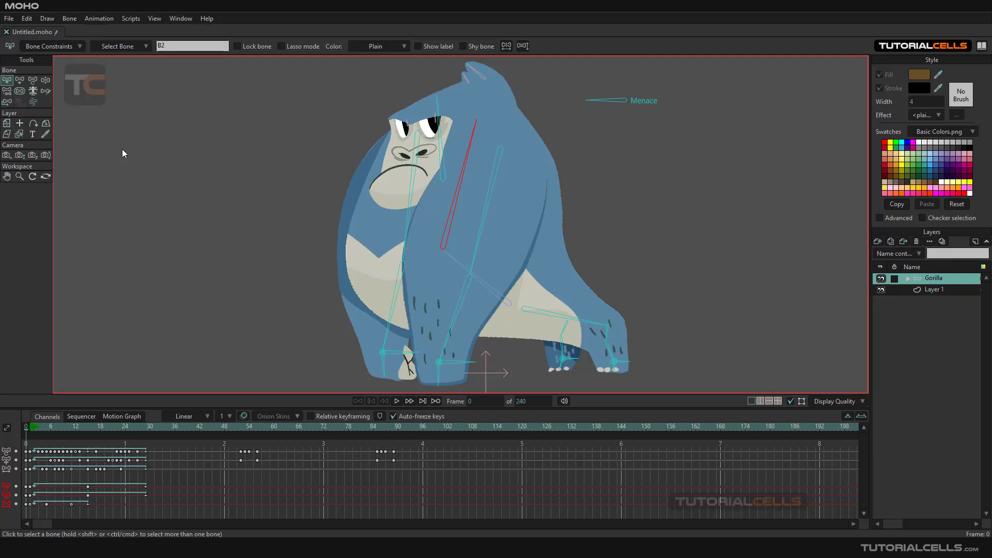
pyautogui.scroll(6, 352, 113)
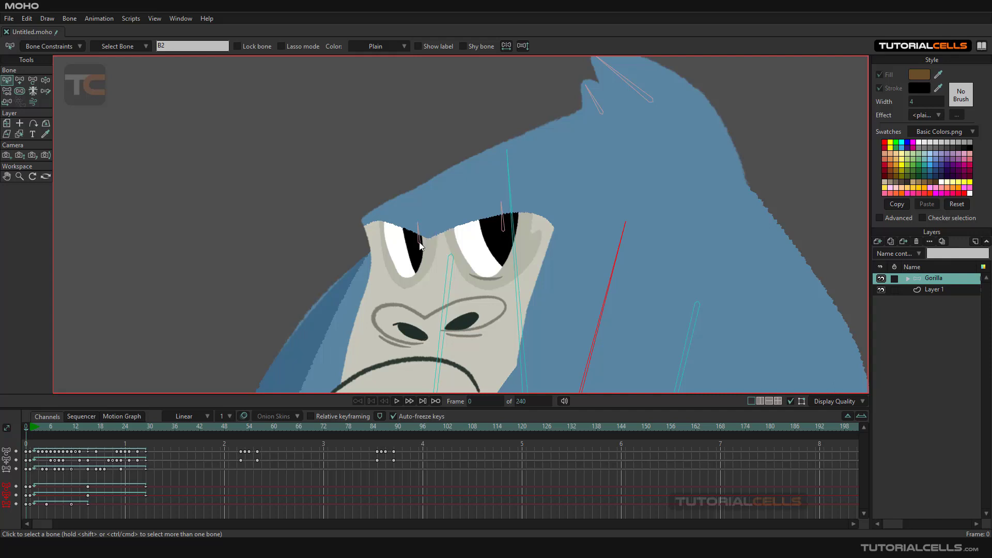
pyautogui.scroll(1, 429, 234)
pyautogui.scroll(-5, 421, 241)
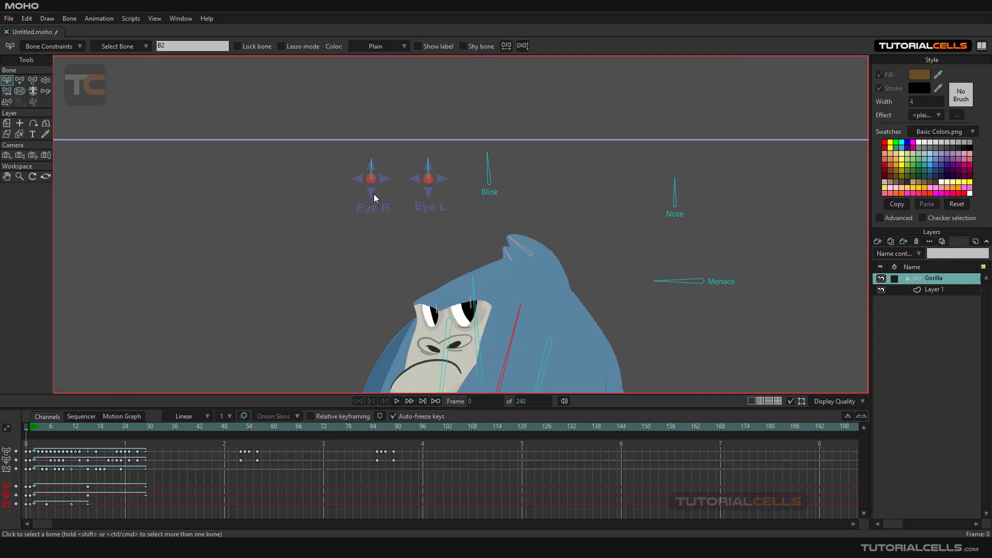
# Select Eye R, add new bone B31 at it, and move to frame 1
pyautogui.click(45, 80)
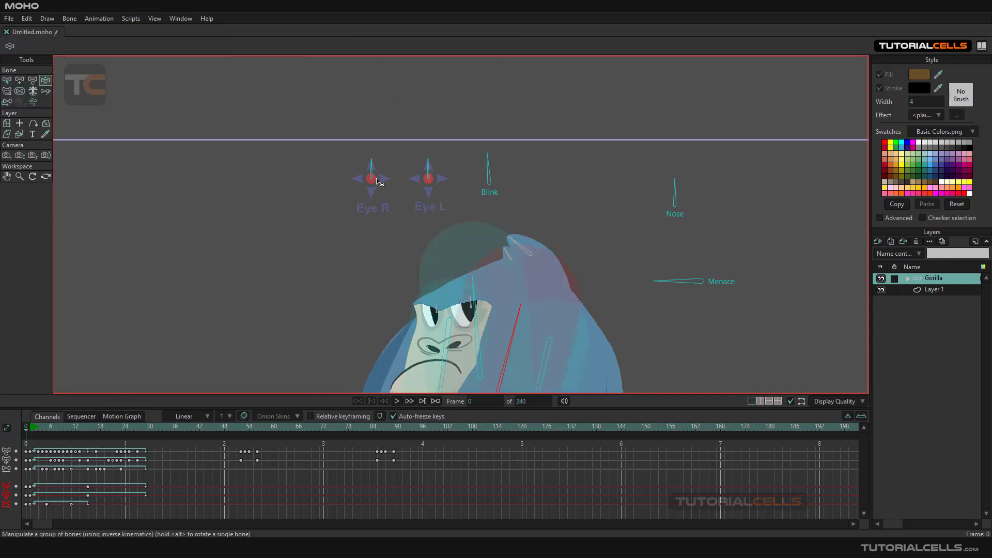
pyautogui.click(373, 172)
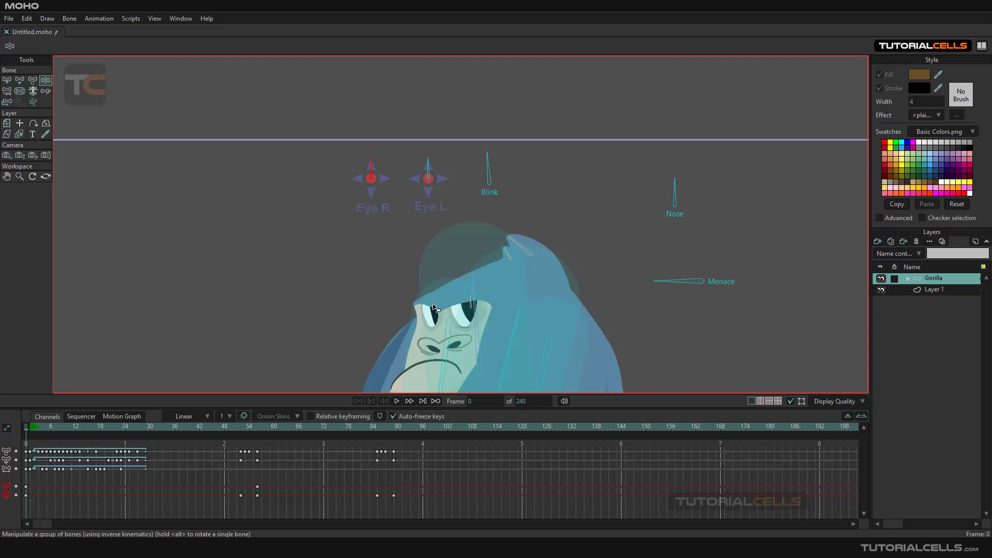
pyautogui.click(20, 84)
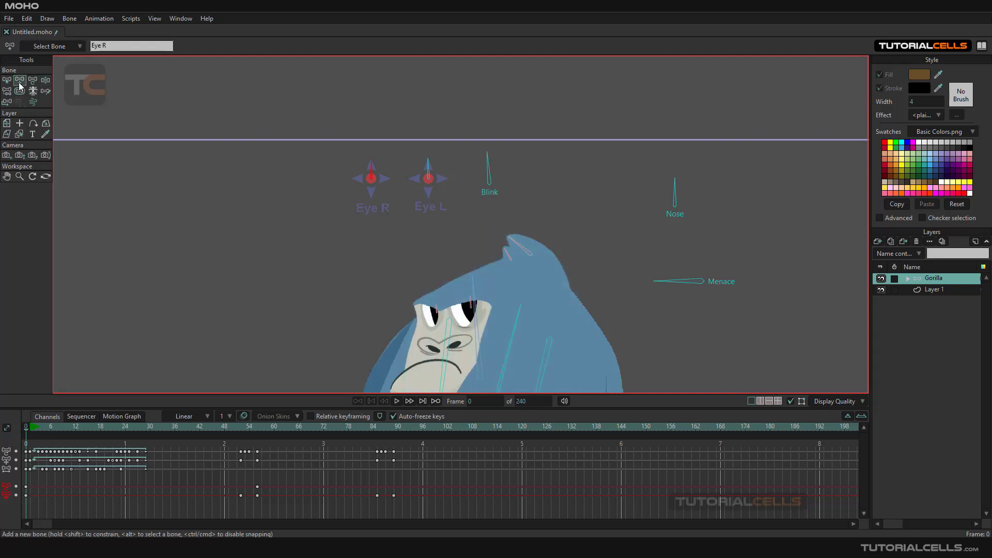
pyautogui.click(372, 179)
pyautogui.click(29, 429)
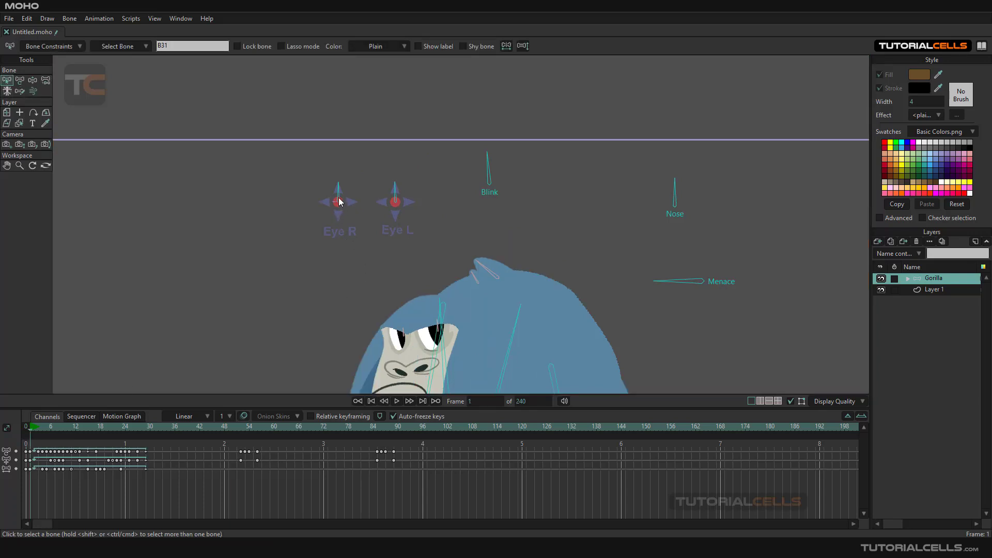
# At frame 1, rotate Eye R, select the eye bone, and nudge Eye R down-left
pyautogui.click(19, 80)
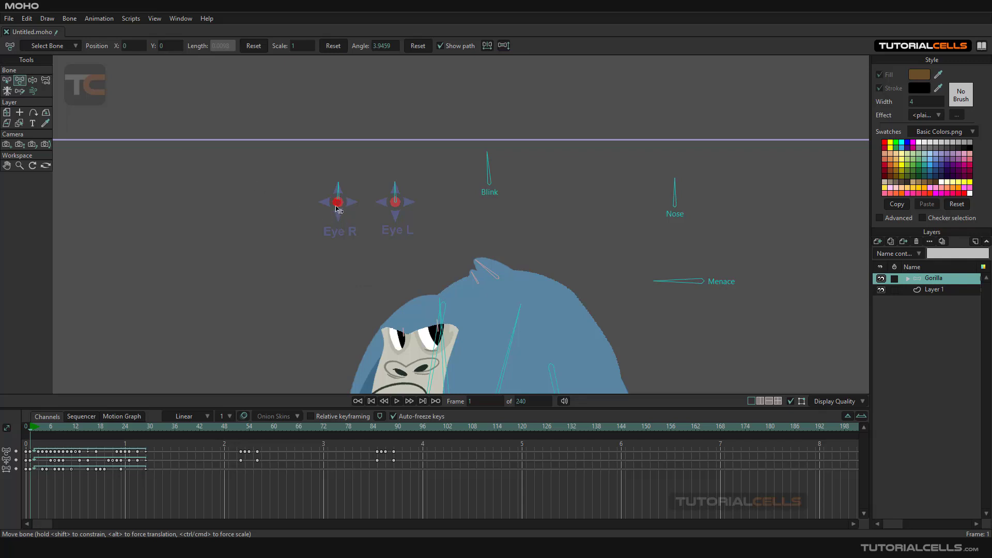
pyautogui.moveTo(339, 207)
pyautogui.mouseDown()
pyautogui.moveTo(327, 201)
pyautogui.moveTo(339, 197)
pyautogui.moveTo(342, 207)
pyautogui.moveTo(330, 205)
pyautogui.moveTo(338, 197)
pyautogui.moveTo(330, 203)
pyautogui.mouseUp()
pyautogui.click(393, 333)
pyautogui.scroll(5, 393, 333)
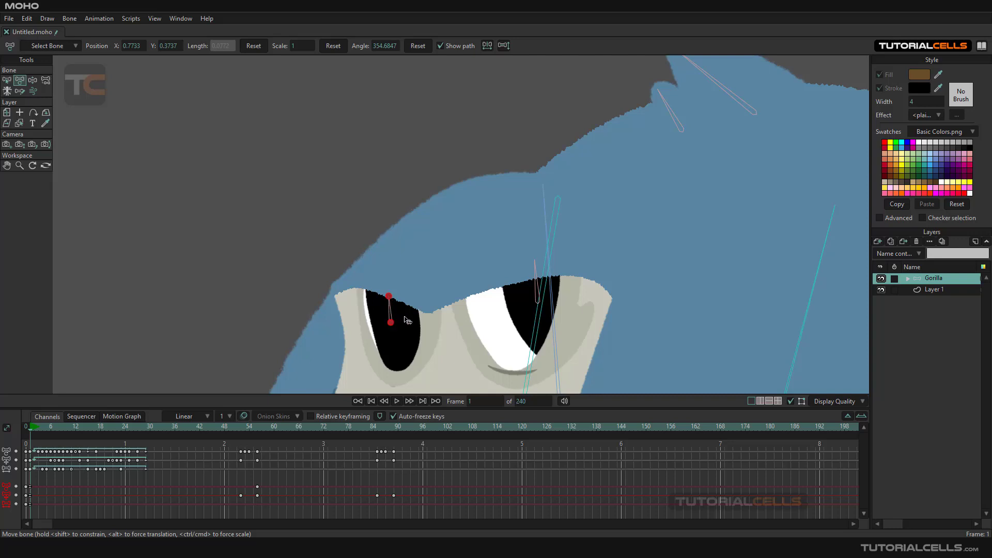
pyautogui.scroll(-4, 407, 321)
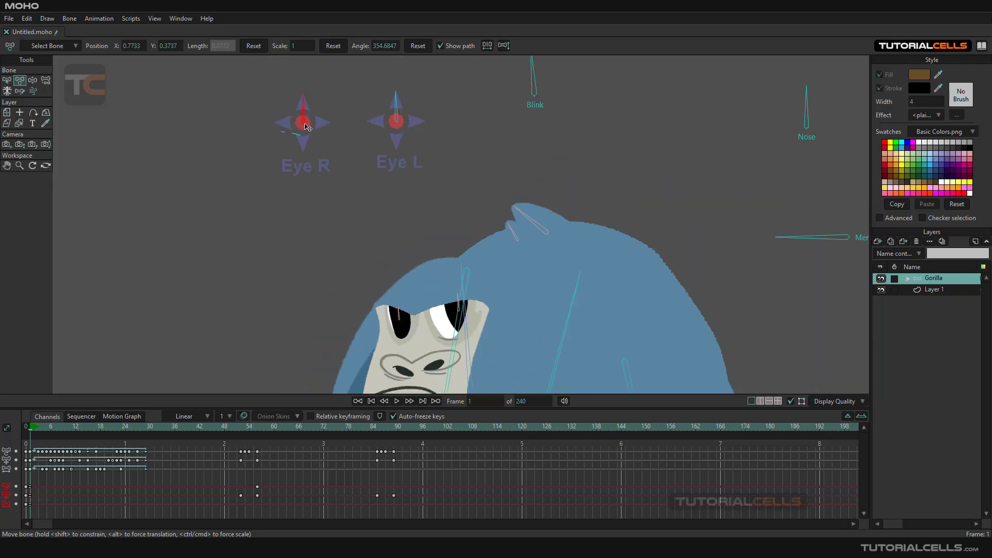
pyautogui.moveTo(305, 127)
pyautogui.mouseDown()
pyautogui.moveTo(296, 141)
pyautogui.moveTo(313, 119)
pyautogui.moveTo(300, 113)
pyautogui.moveTo(307, 127)
pyautogui.mouseUp()
pyautogui.scroll(5, 399, 304)
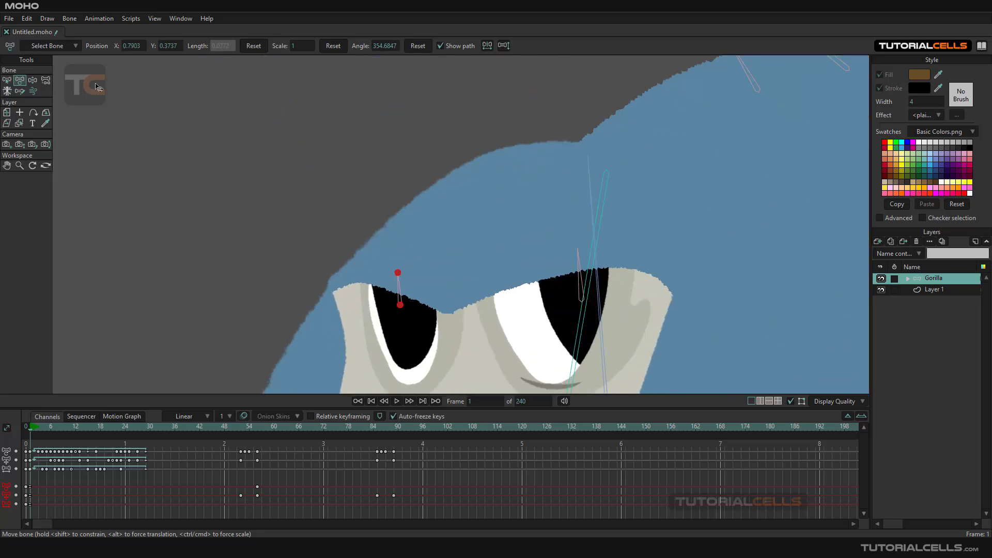
# Apply Bone > Hide Controlled Bones and zoom out to view the whole rig
pyautogui.click(66, 20)
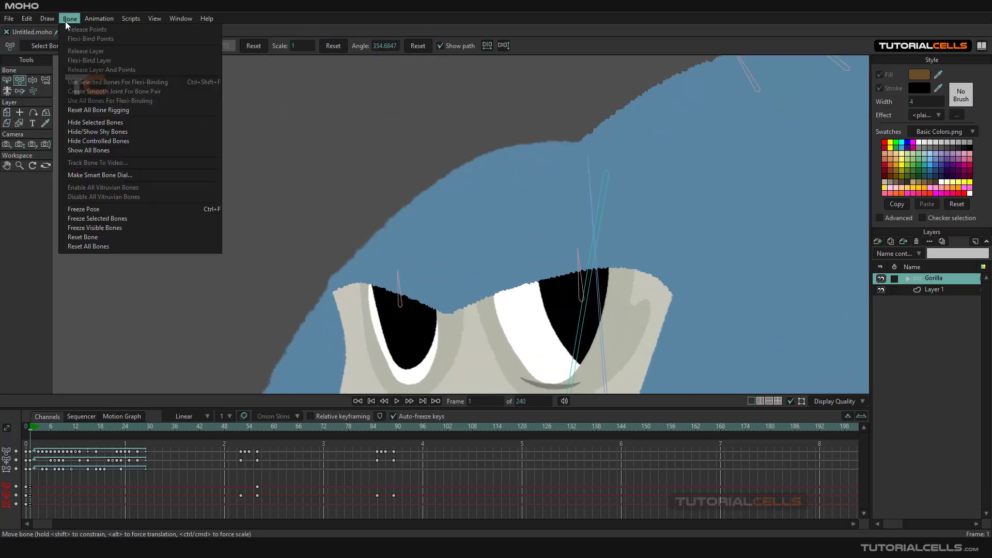
pyautogui.click(91, 139)
pyautogui.scroll(-3, 611, 264)
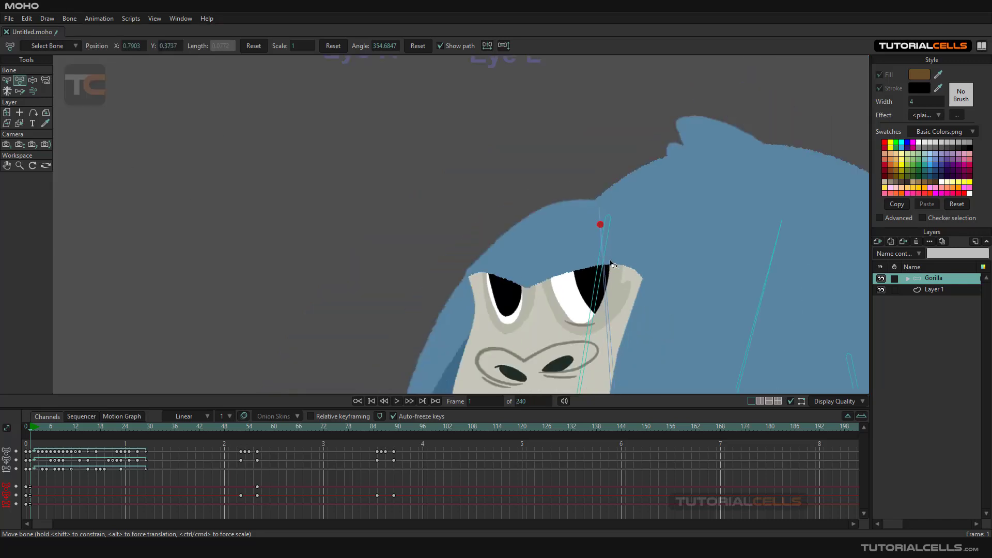
pyautogui.scroll(-2, 611, 264)
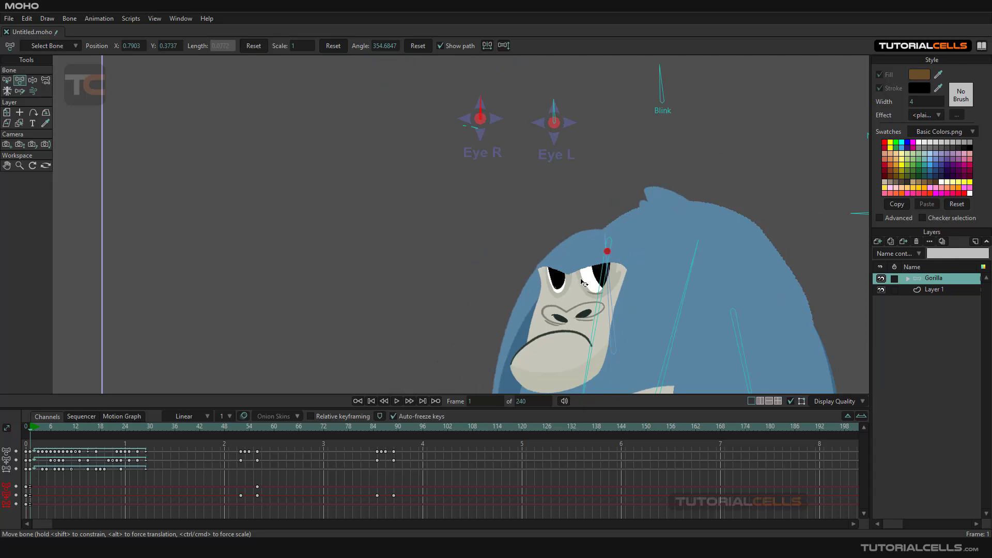
pyautogui.scroll(1, 582, 283)
pyautogui.scroll(-2, 428, 263)
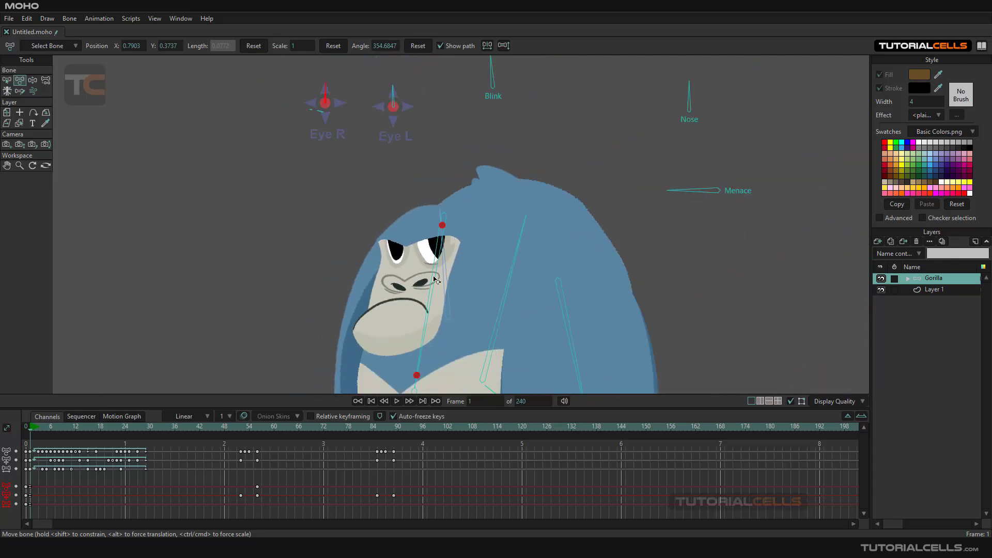
pyautogui.scroll(-1, 436, 276)
pyautogui.scroll(-2, 454, 267)
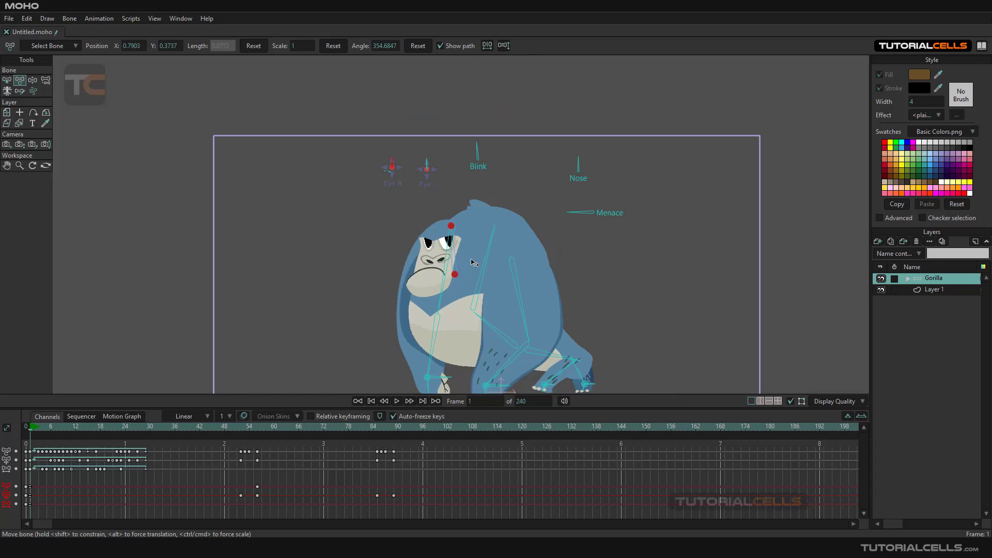
pyautogui.scroll(2, 491, 273)
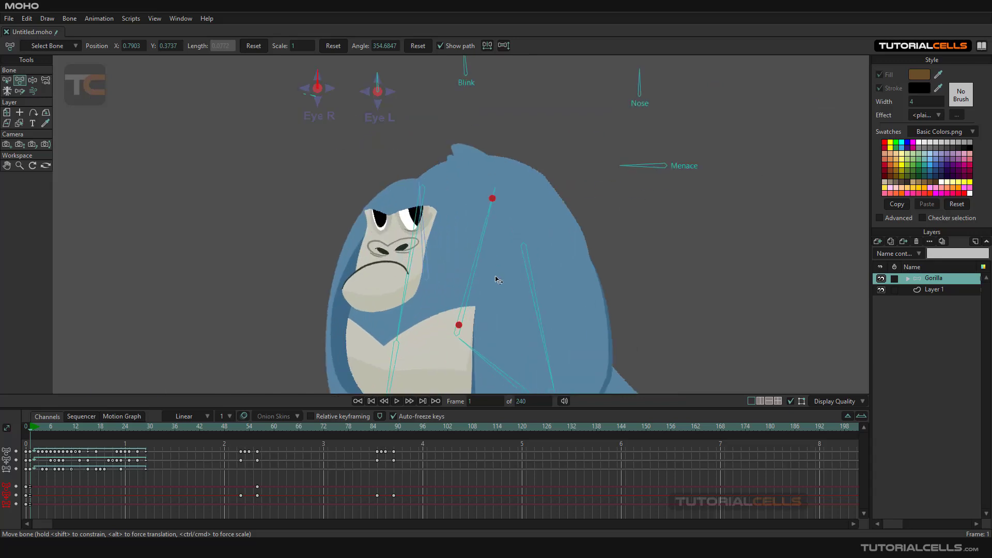